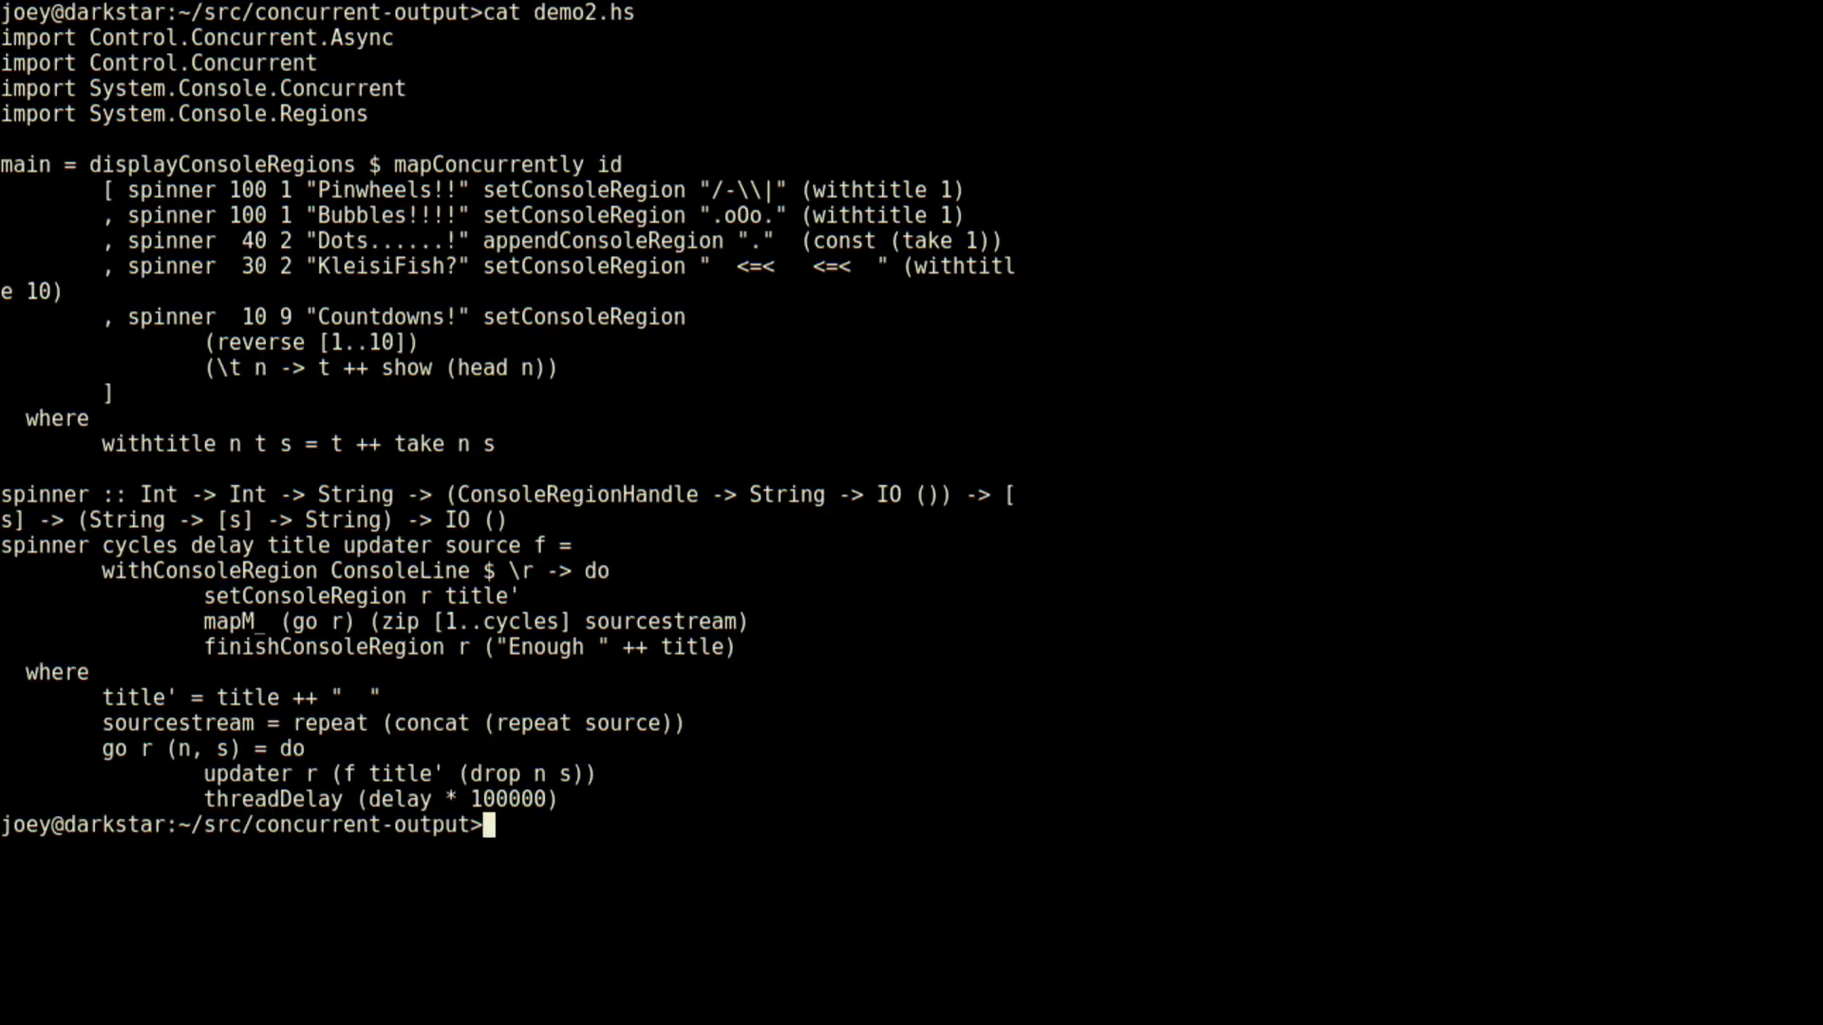
pyautogui.write('./demo2')
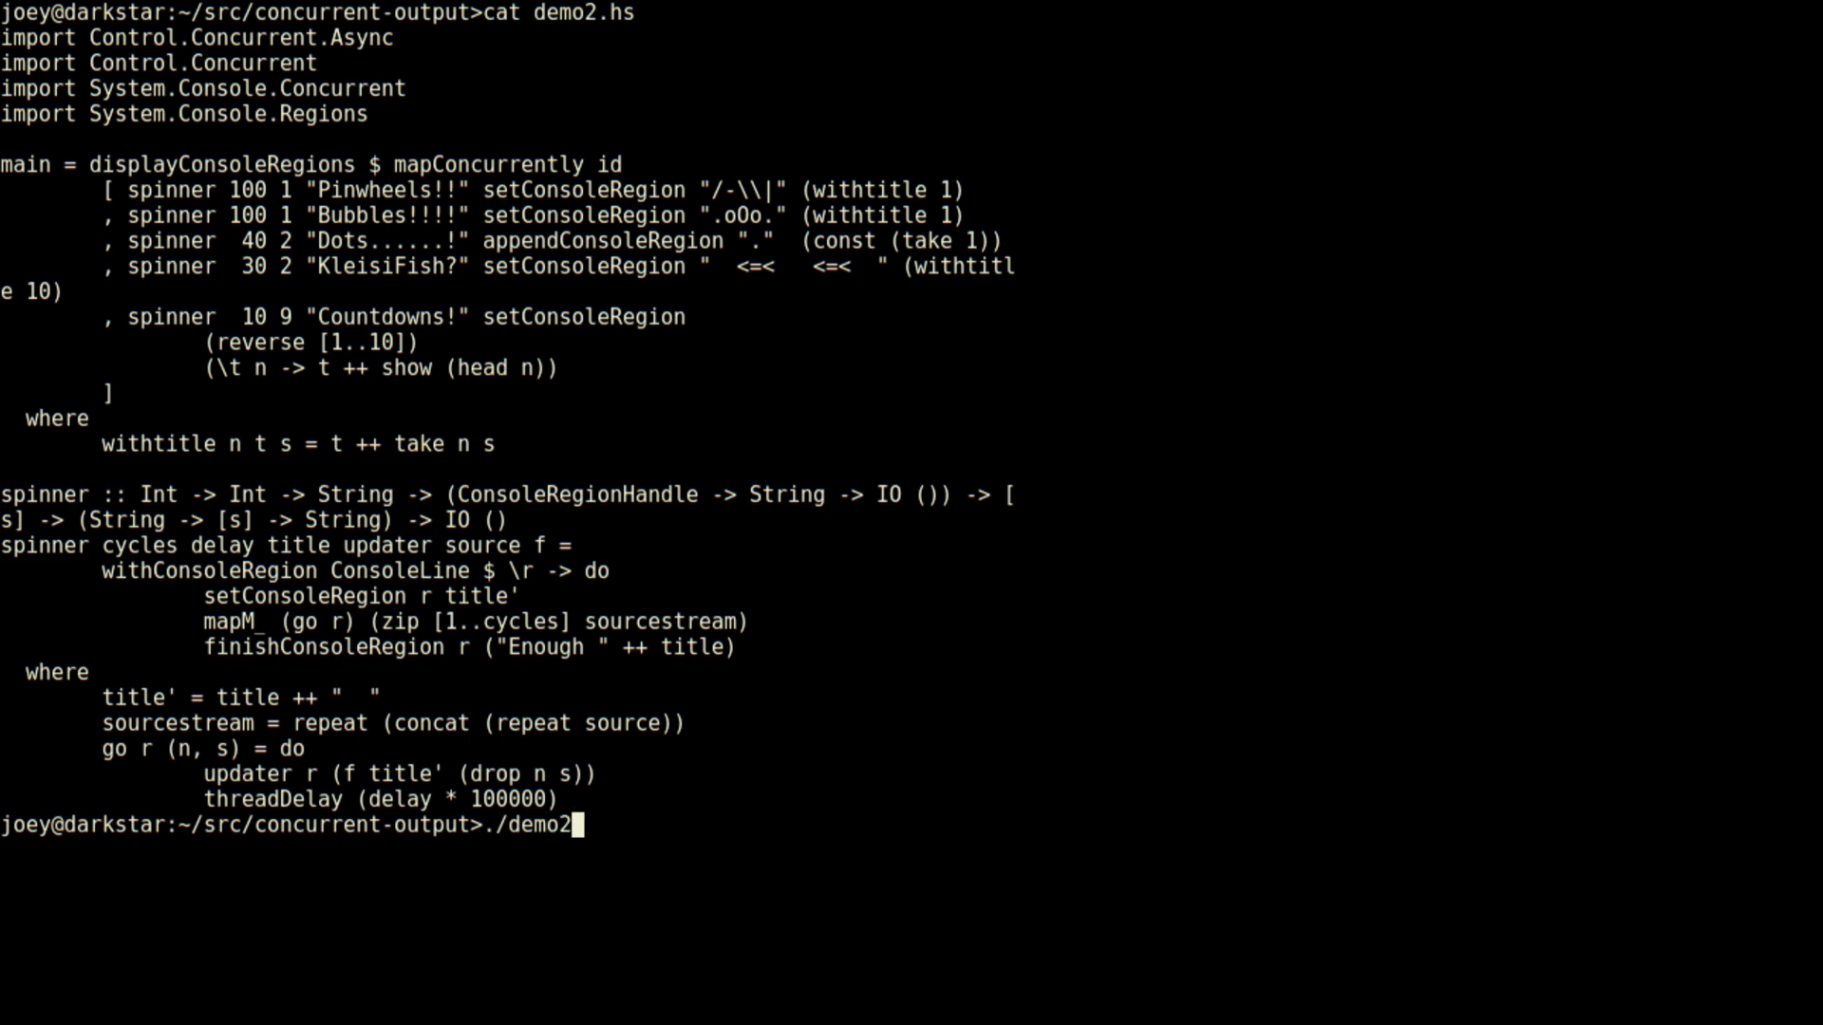
# - Launch ./demo2 to animate the Pinwheels, Bubbles, Dots, KleisiFish and Countdowns spinners
pyautogui.press('Return')
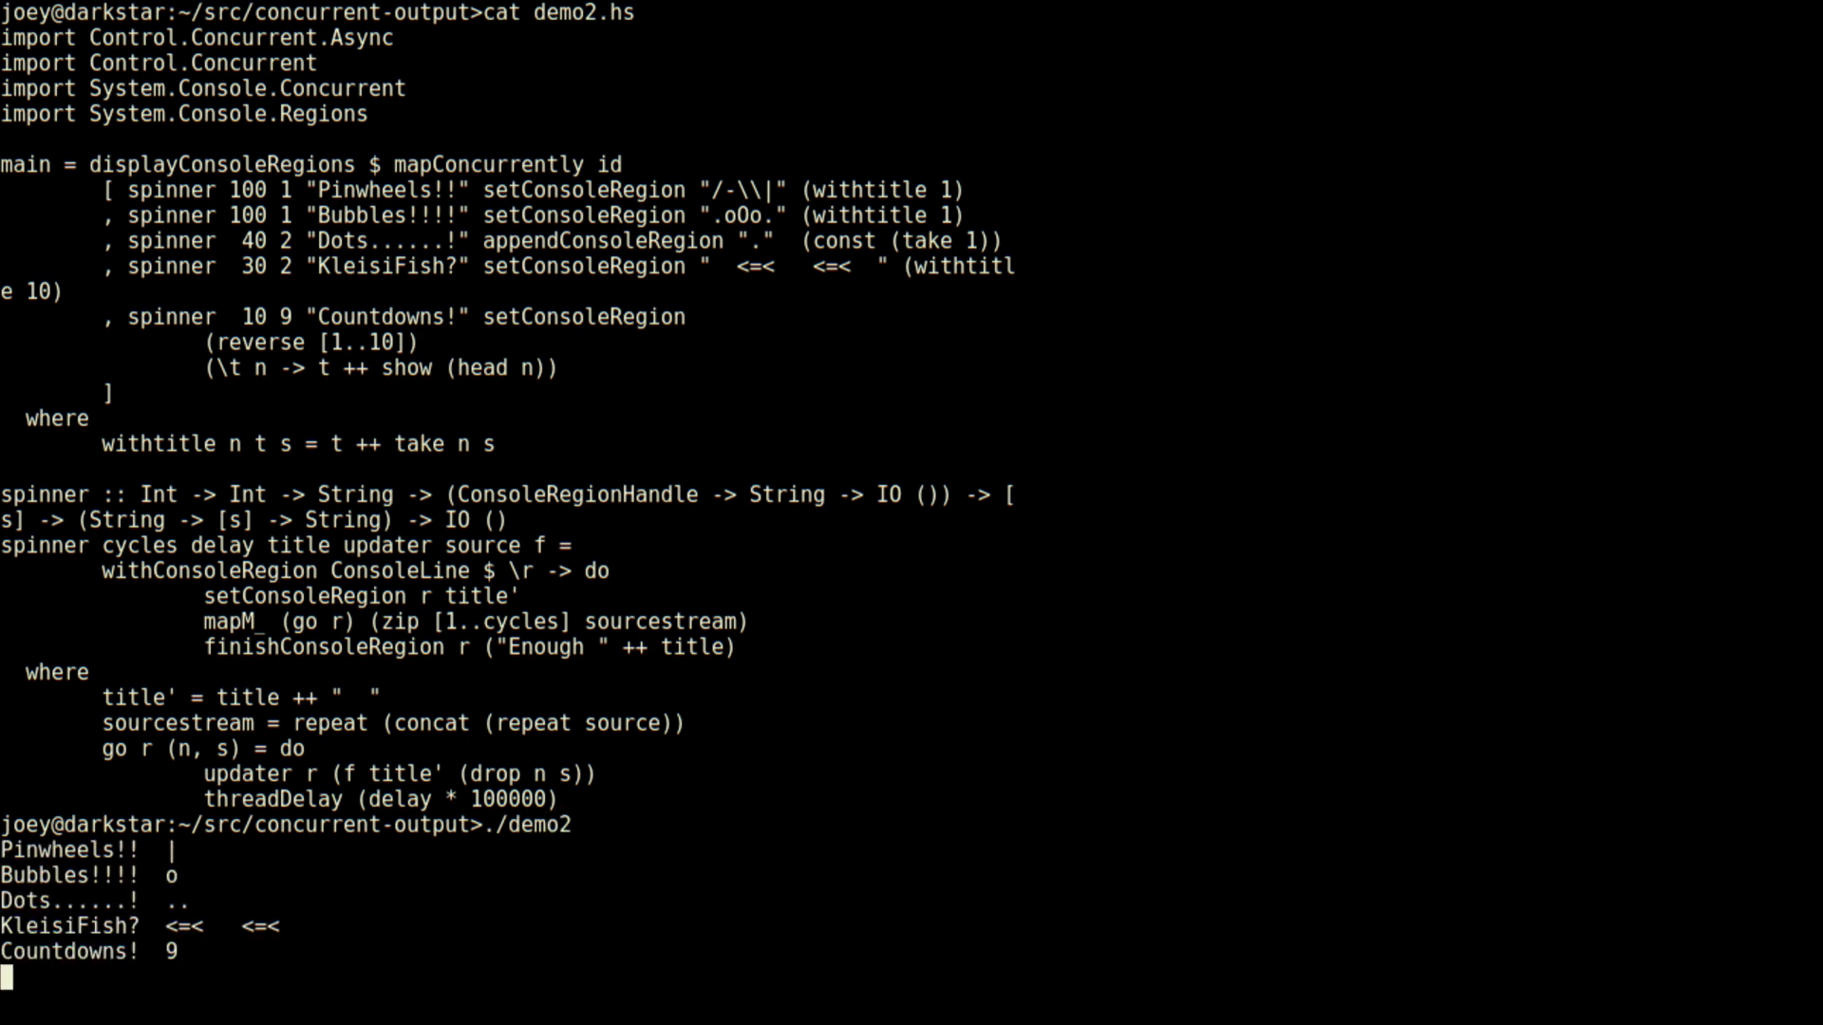